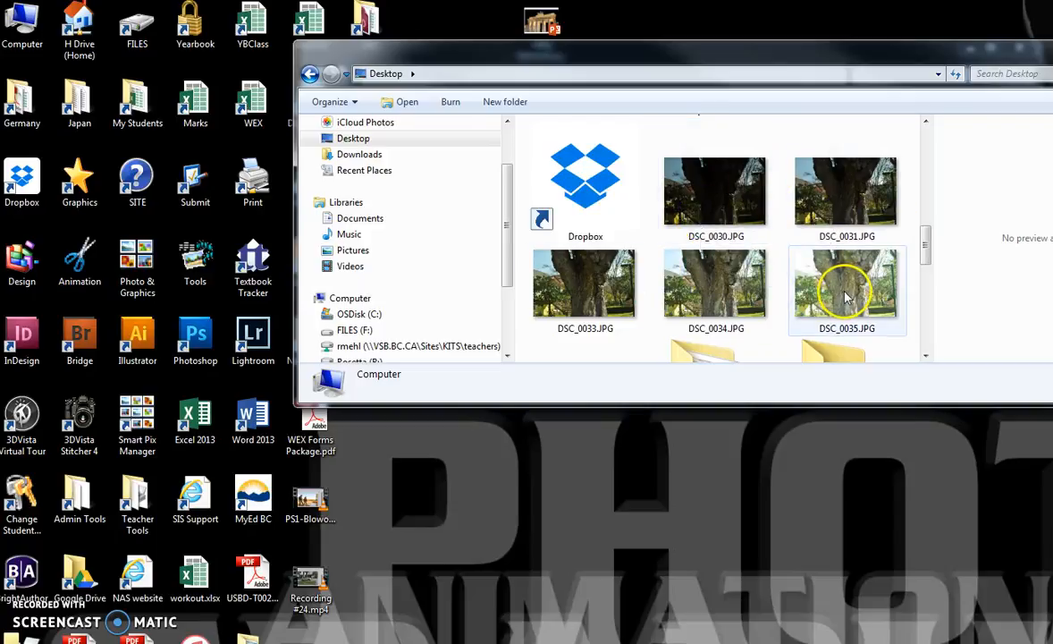
# Switch to Bridge and select the five bracketed tree photos on the Desktop, from DSC_0030.JPG through DSC_0035.JPG.
pyautogui.moveTo(847, 298)
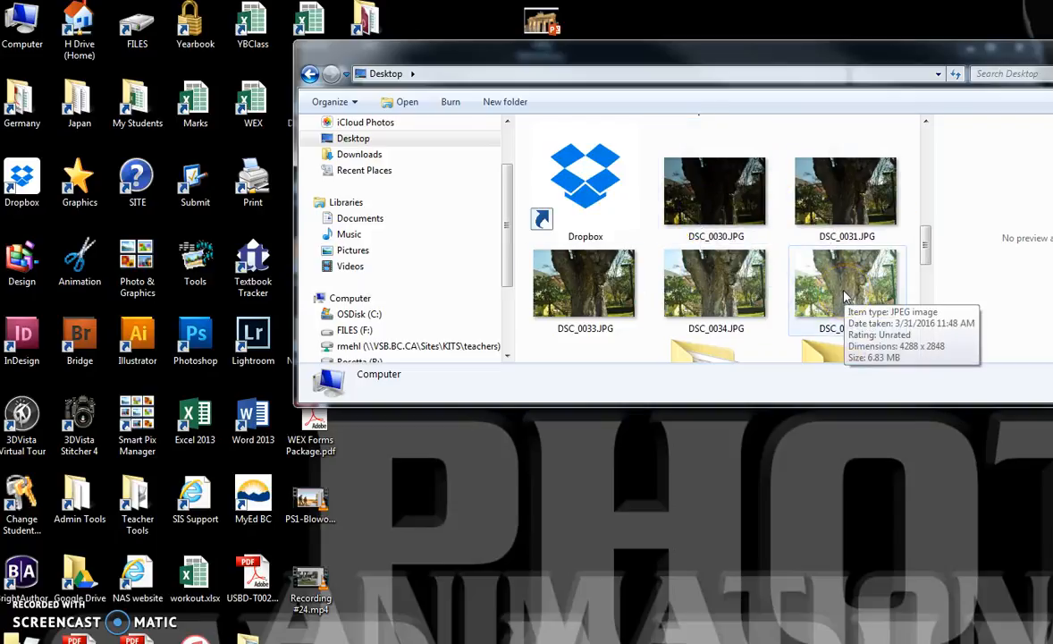
pyautogui.moveTo(726, 227)
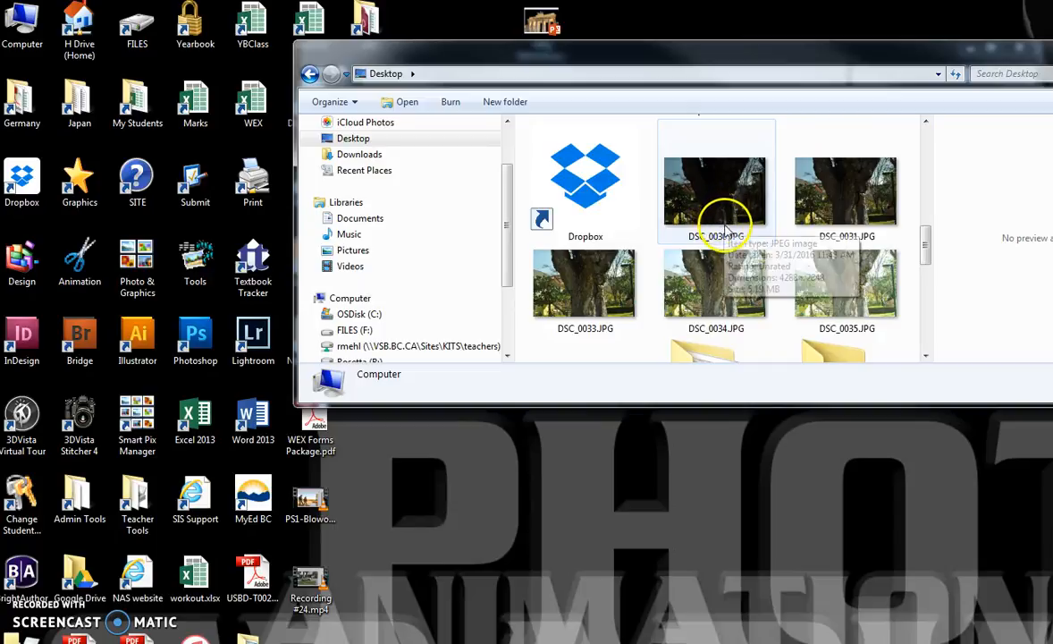
pyautogui.click(1051, 47)
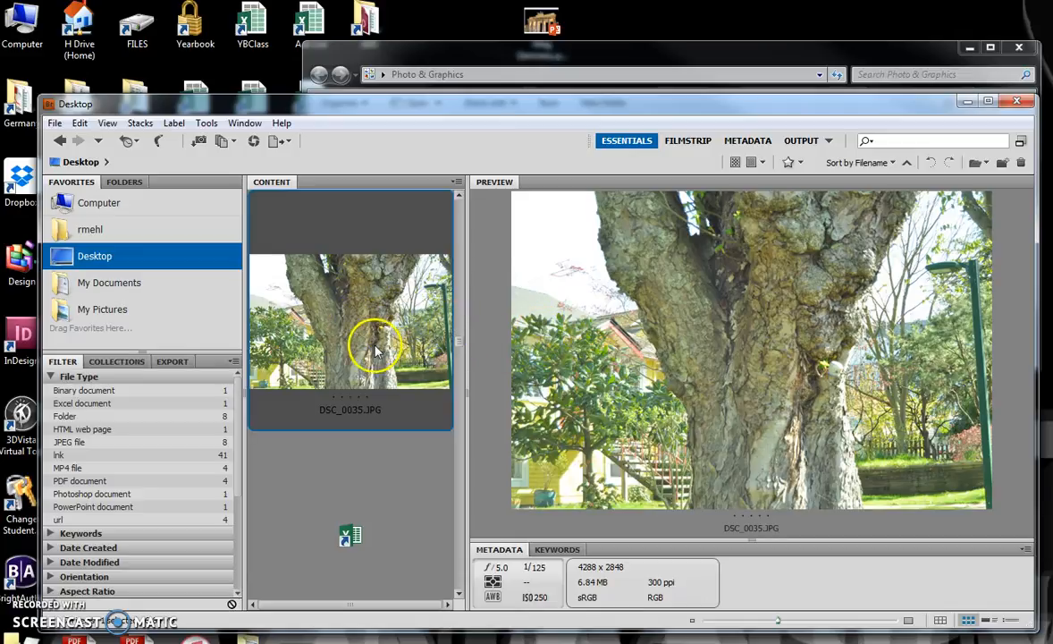
pyautogui.moveTo(459, 343); pyautogui.dragTo(463, 315)
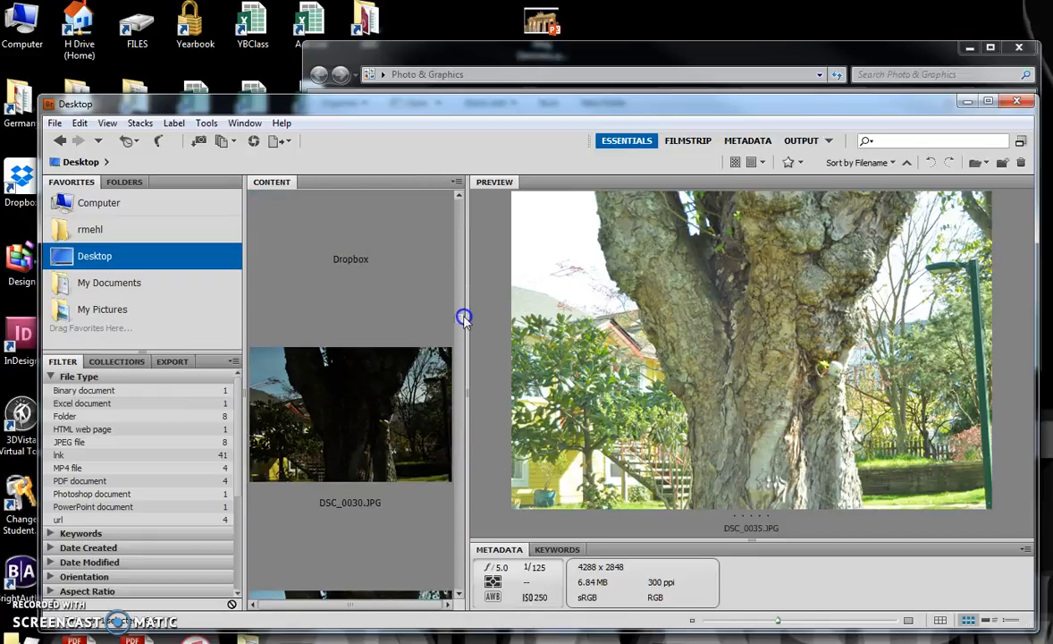
pyautogui.keyDown('shift'); pyautogui.click(407, 410); pyautogui.keyUp('shift')
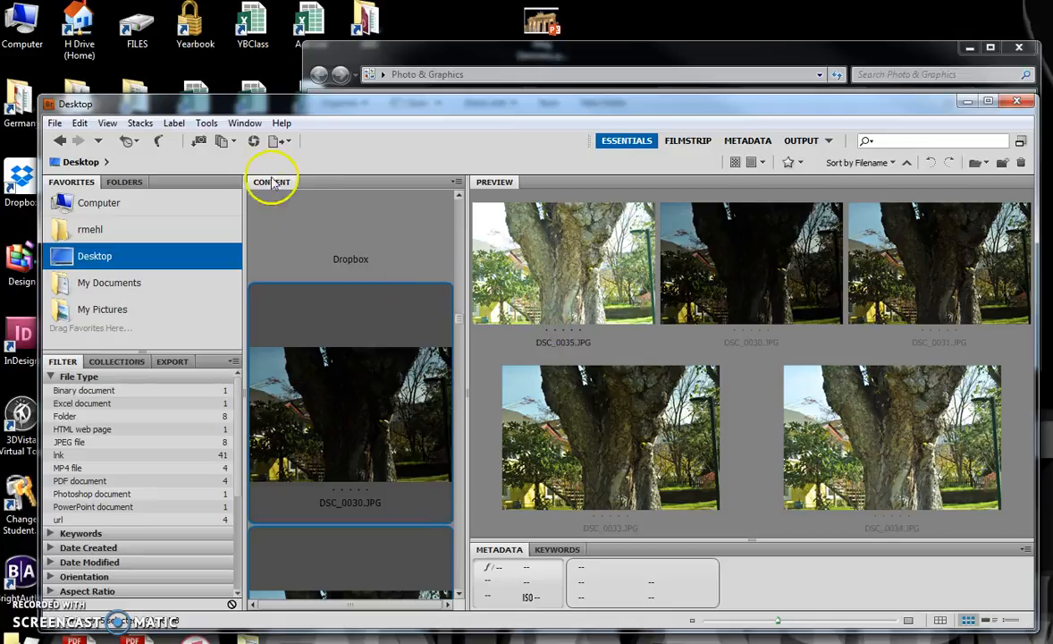
# Load the selected photos into Photoshop's Merge to HDR Pro, keeping all five exposures included.
pyautogui.click(207, 123)
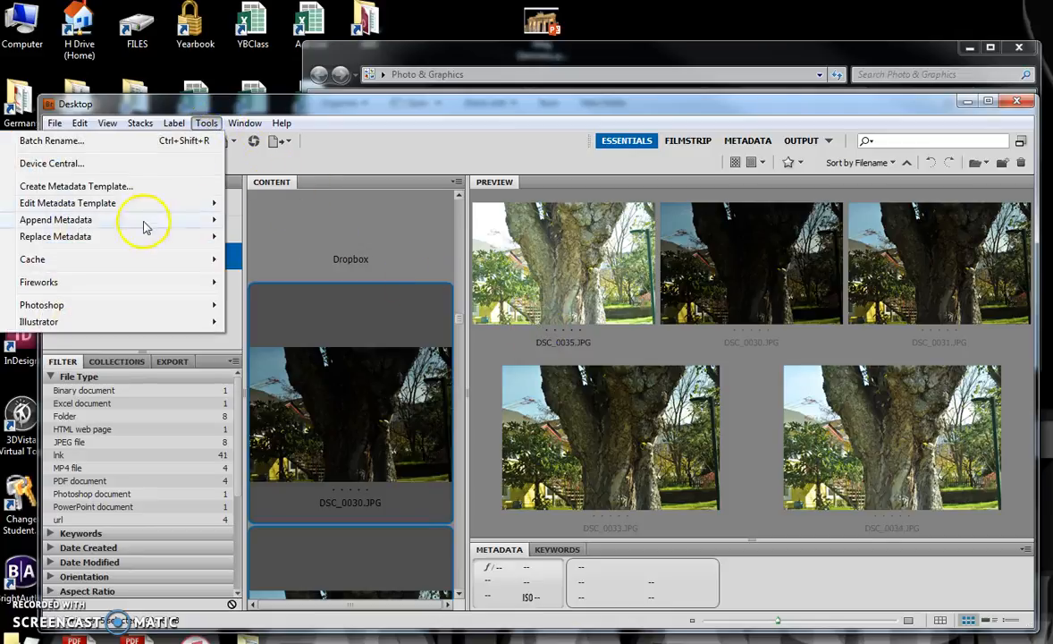
pyautogui.moveTo(123, 307)
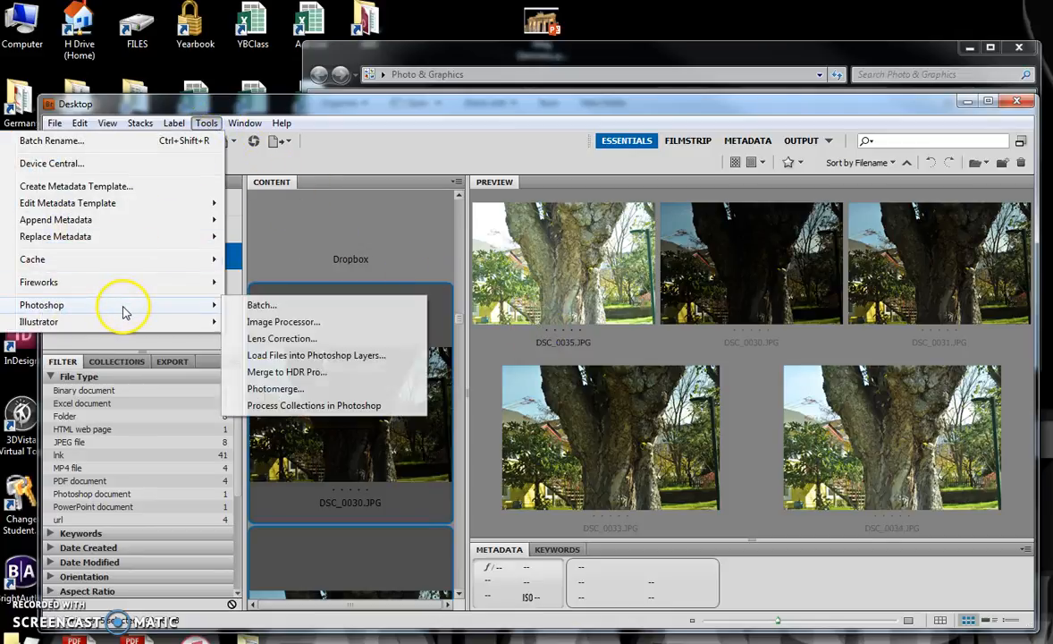
pyautogui.click(288, 372)
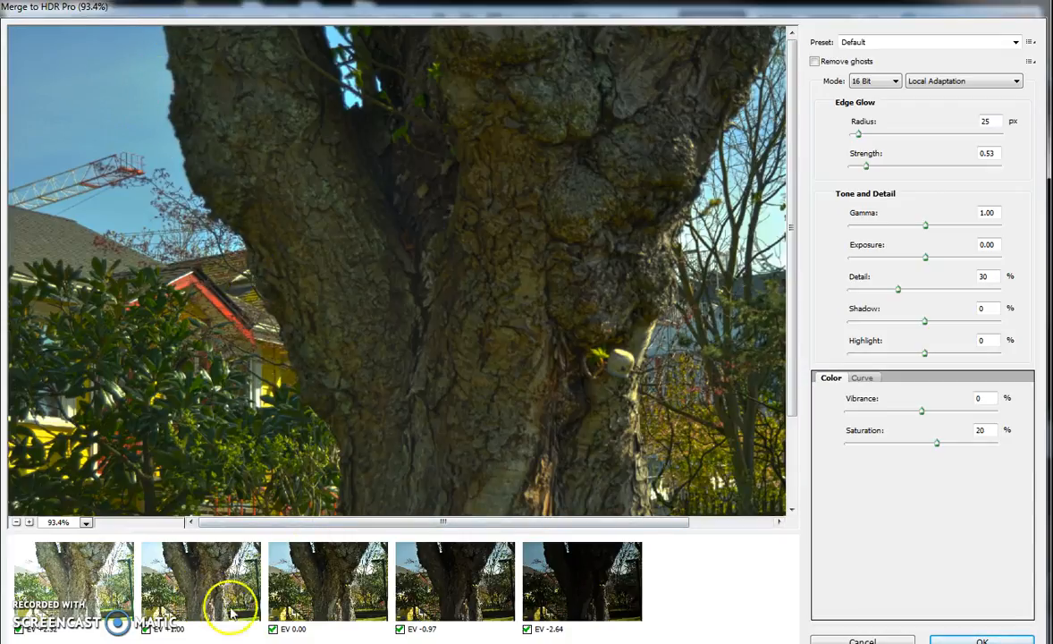
pyautogui.click(273, 630)
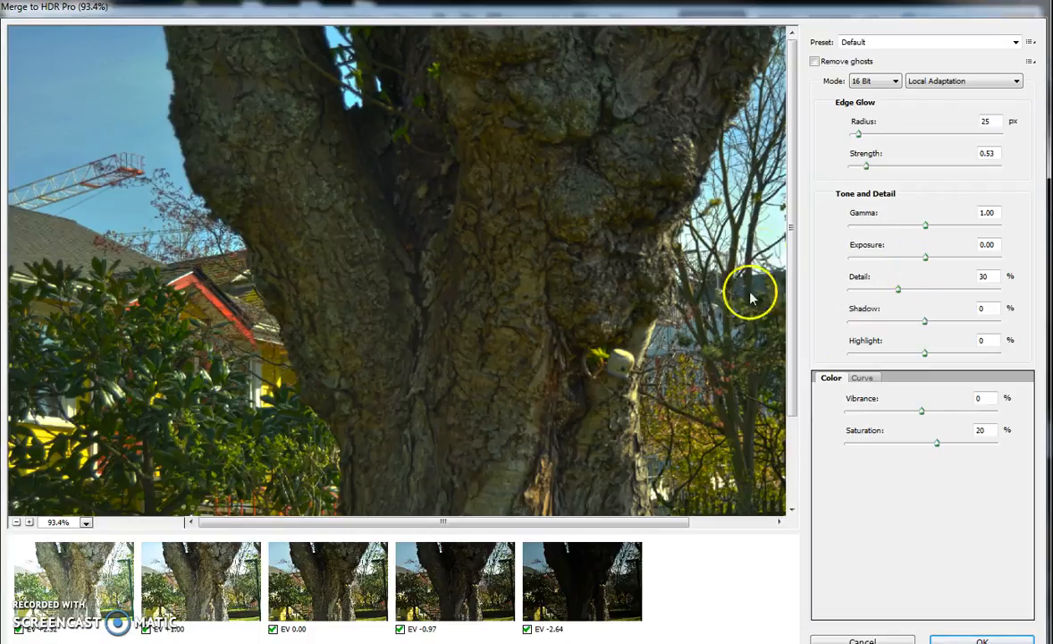
# Brighten the HDR tone curve with one point at input 25%, output 34% and another at about input 38%, output 51%.
pyautogui.click(864, 378)
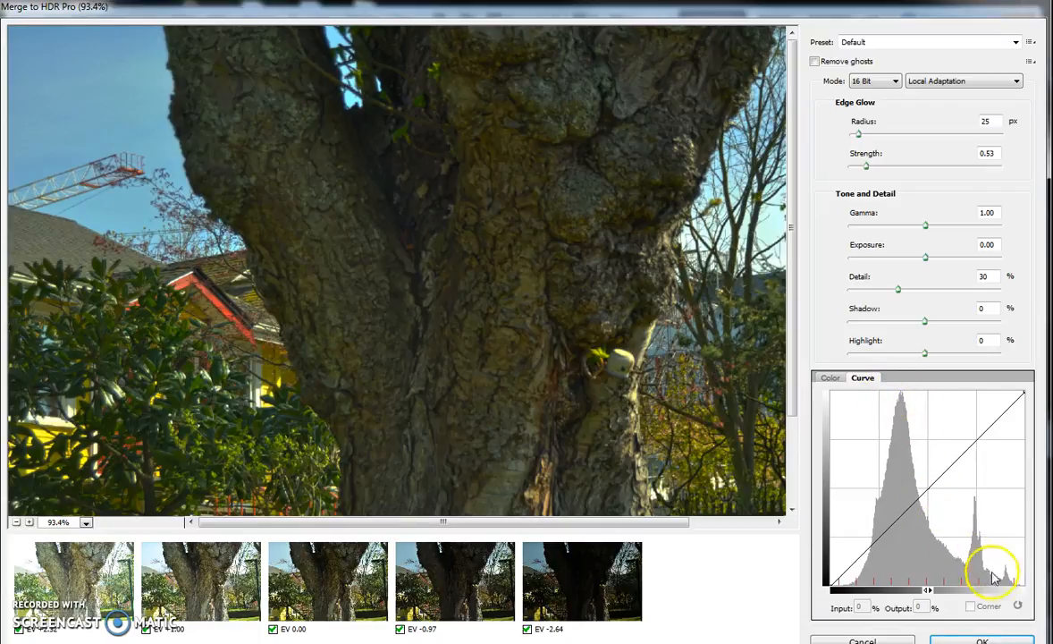
pyautogui.click(879, 520)
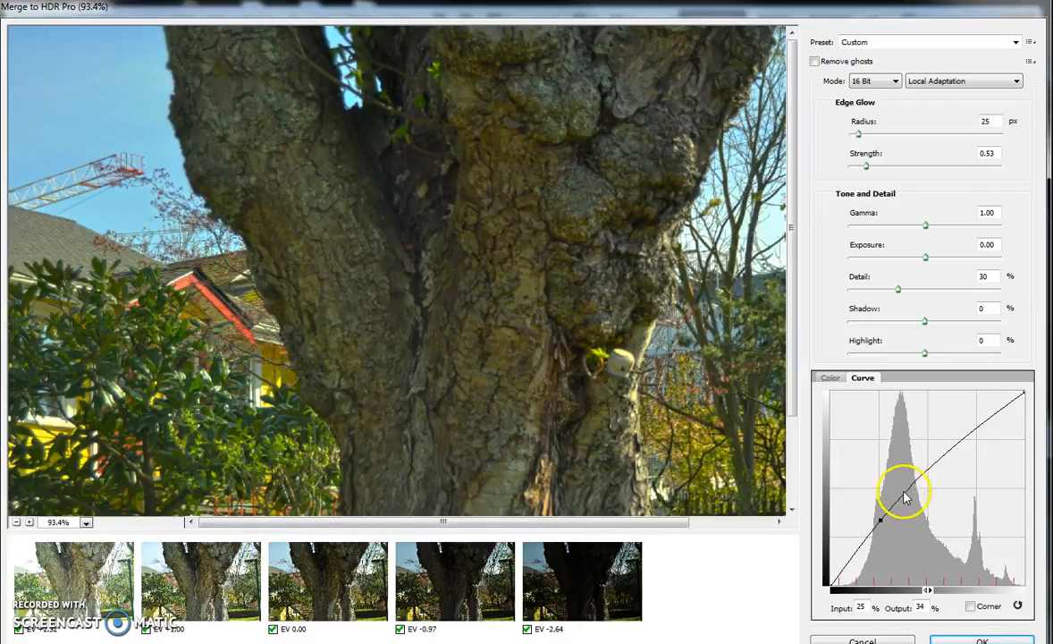
pyautogui.moveTo(905, 492); pyautogui.dragTo(903, 484)
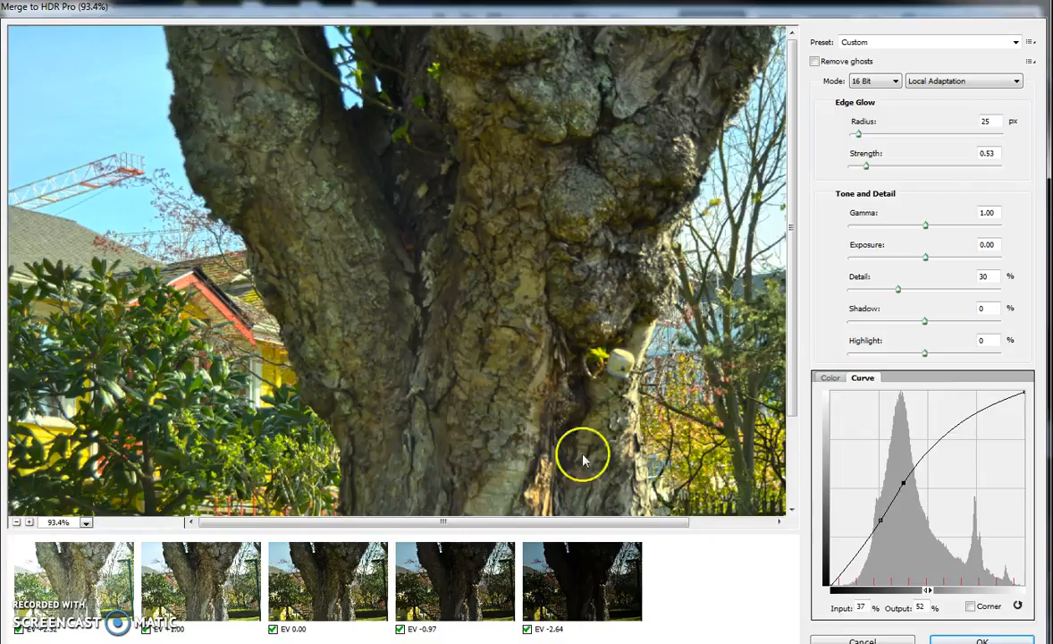
pyautogui.moveTo(905, 486)
pyautogui.mouseDown()
pyautogui.moveTo(901, 454)
pyautogui.moveTo(904, 487)
pyautogui.mouseUp()
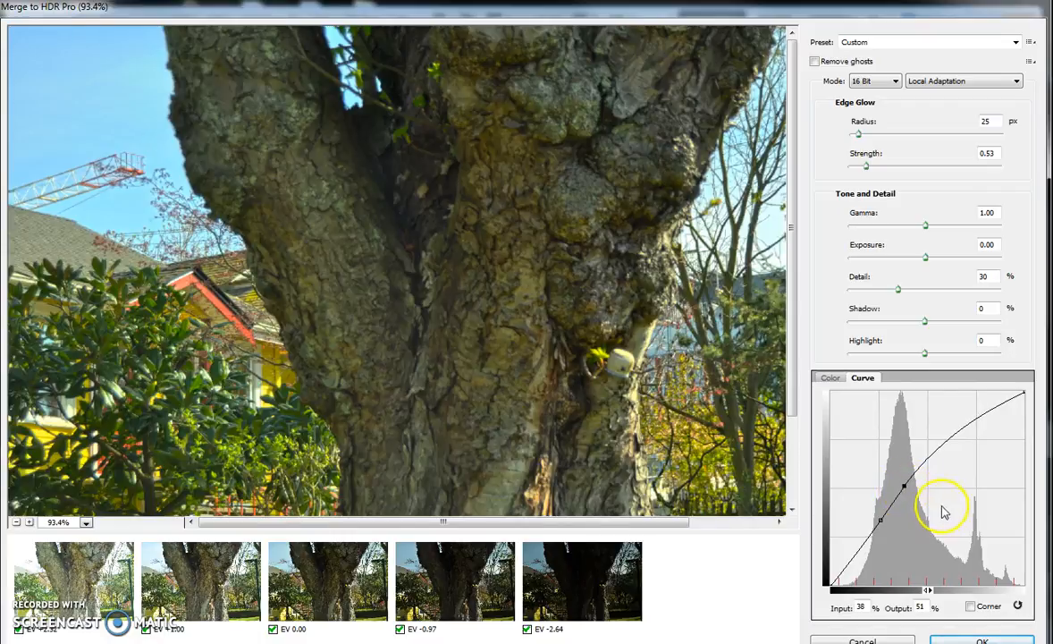
pyautogui.moveTo(905, 486); pyautogui.dragTo(901, 485)
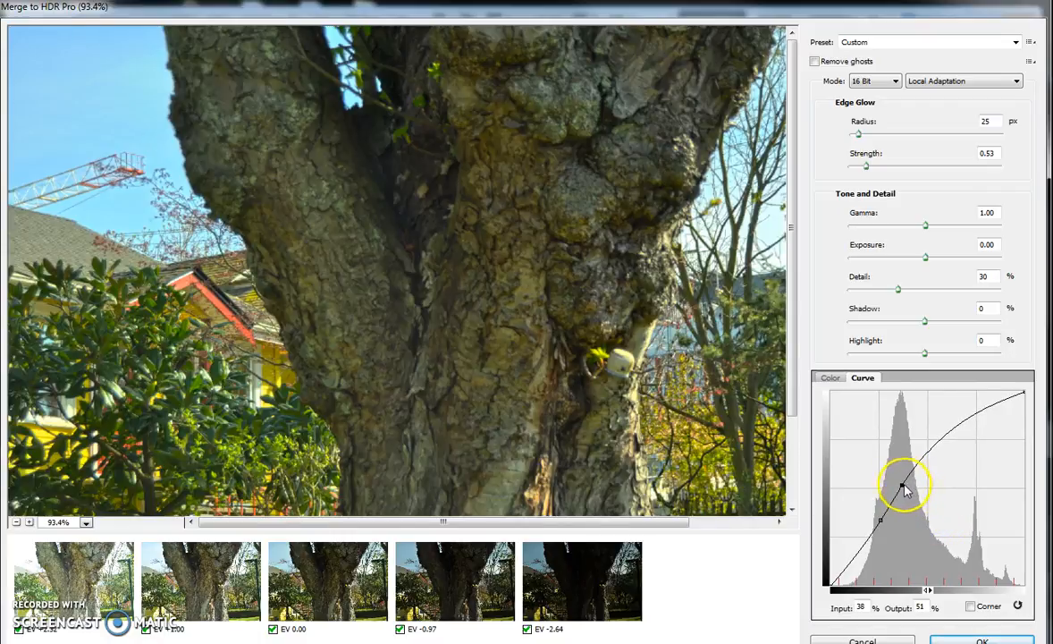
# Set the HDR merge's Saturation to 69%, Vibrance to 22%, Highlight to 20% and Shadow to -38%.
pyautogui.click(831, 378)
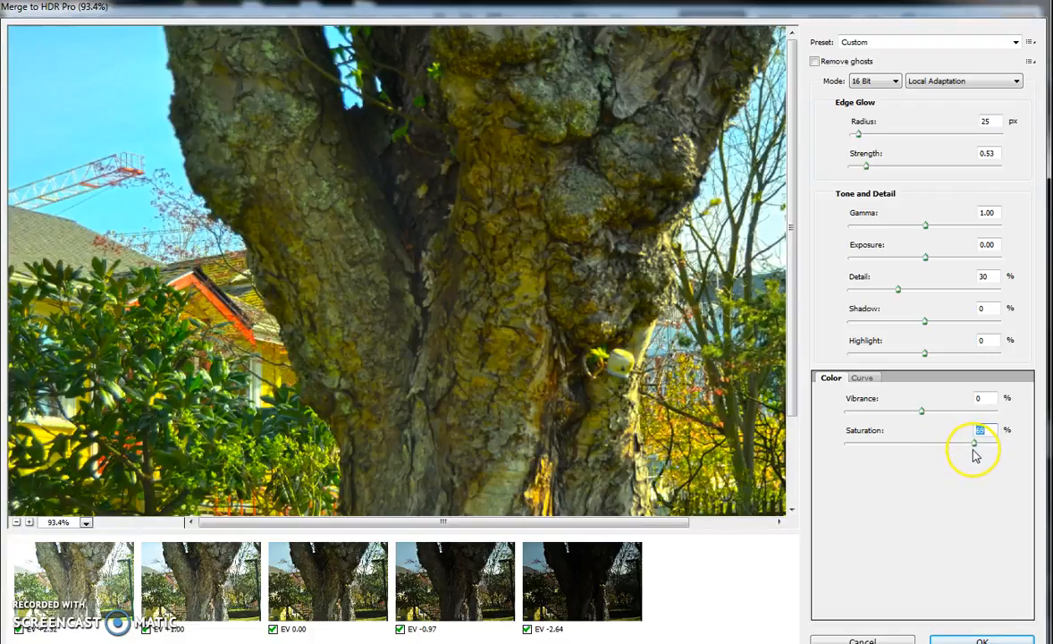
pyautogui.moveTo(924, 411); pyautogui.dragTo(938, 418)
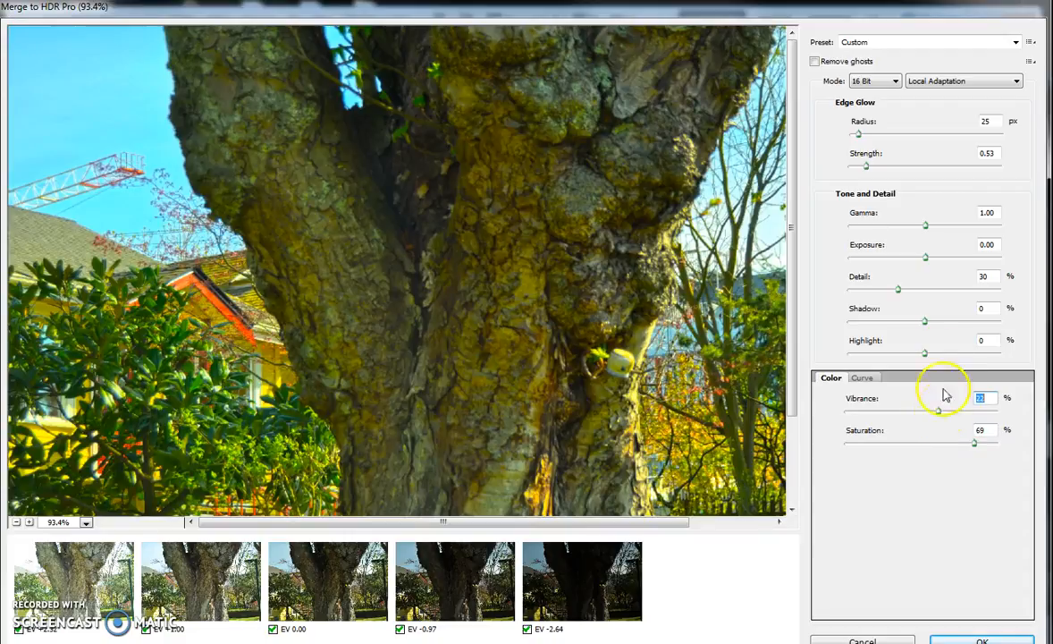
pyautogui.moveTo(927, 355); pyautogui.dragTo(940, 358)
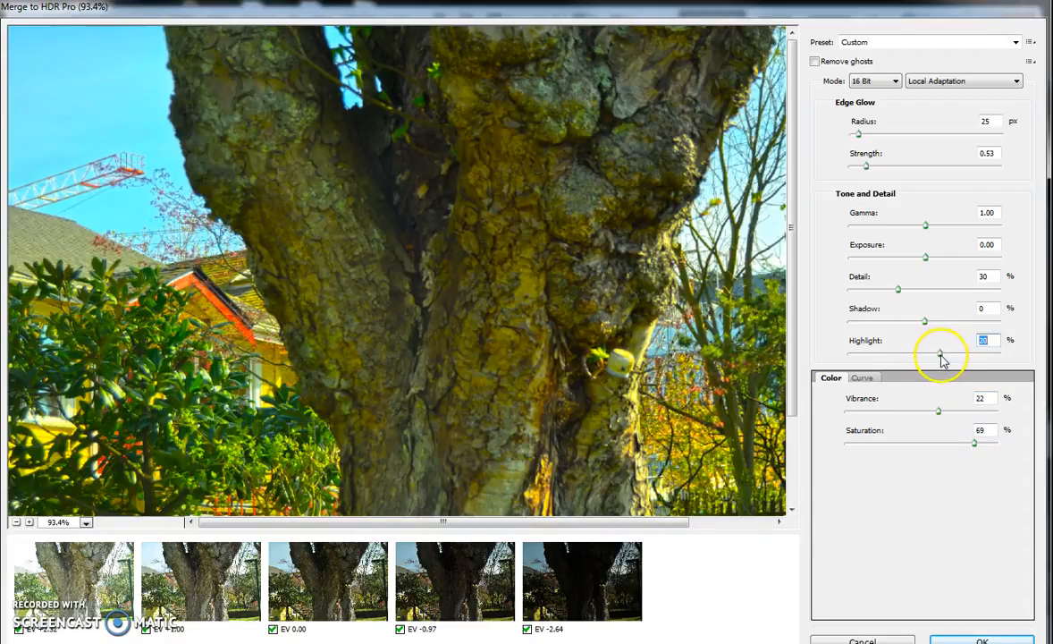
pyautogui.moveTo(927, 327); pyautogui.dragTo(900, 329)
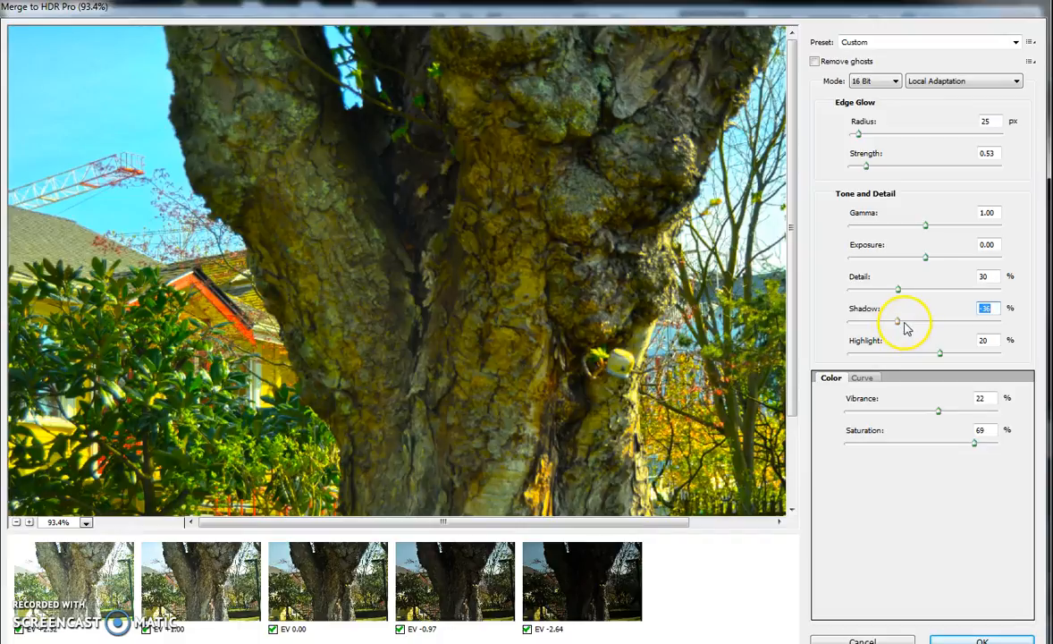
# Set Detail to 180%, Exposure to 0.40 and Gamma to 0.70, increase the edge glow strength, and complete the HDR merge.
pyautogui.moveTo(901, 295); pyautogui.dragTo(967, 302)
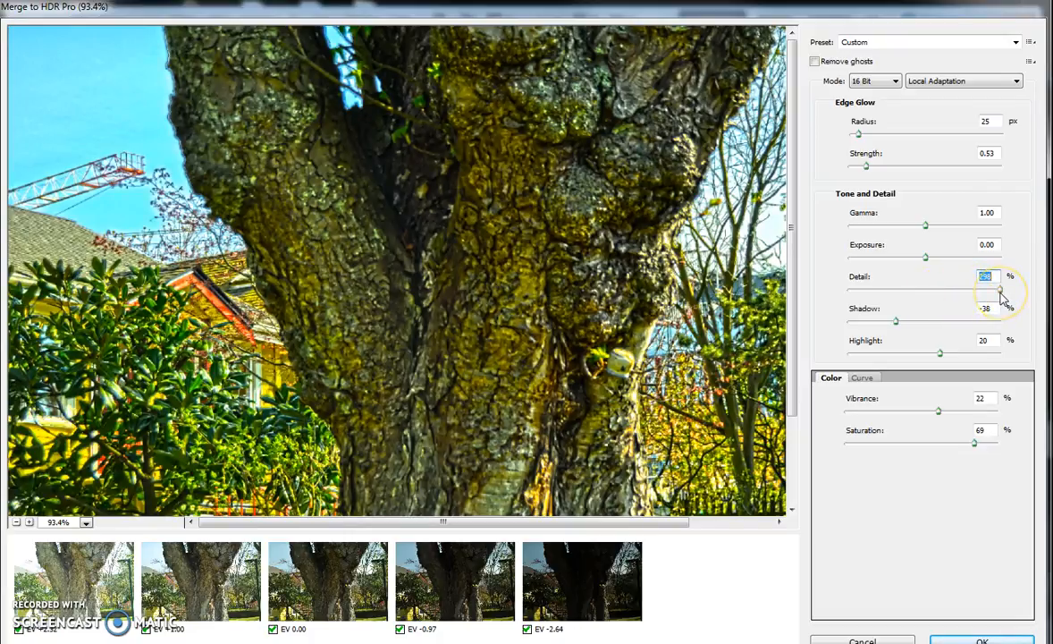
pyautogui.moveTo(1000, 298); pyautogui.dragTo(961, 303)
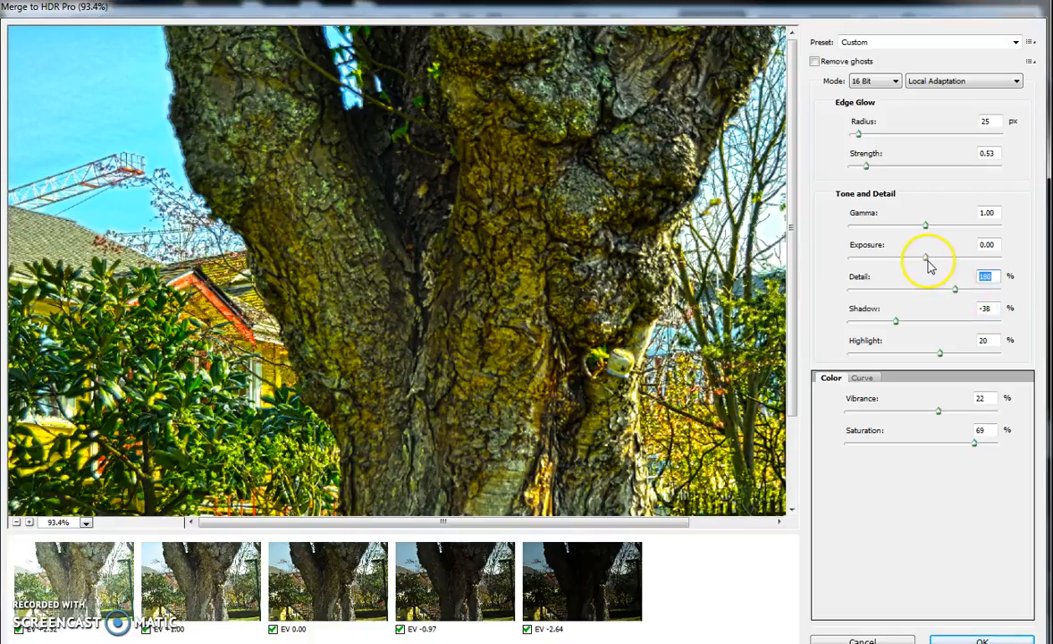
pyautogui.moveTo(929, 261); pyautogui.dragTo(944, 229)
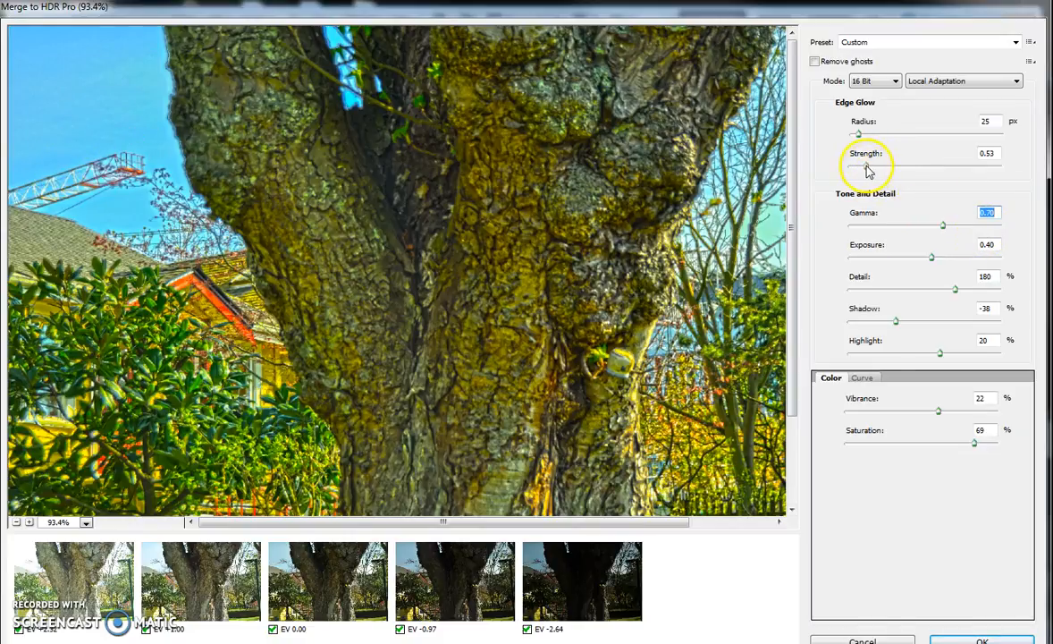
pyautogui.moveTo(879, 171); pyautogui.dragTo(905, 176)
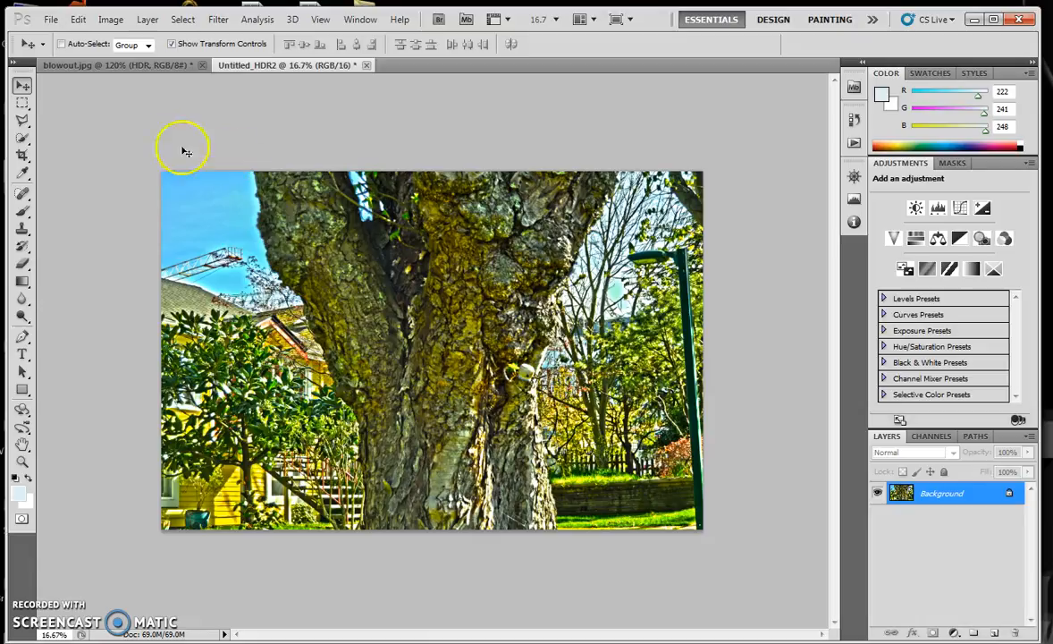
# Save the merged image to the Desktop as the TIFF file zzz_HDR2.tif with no image compression.
pyautogui.click(51, 19)
pyautogui.click(85, 251)
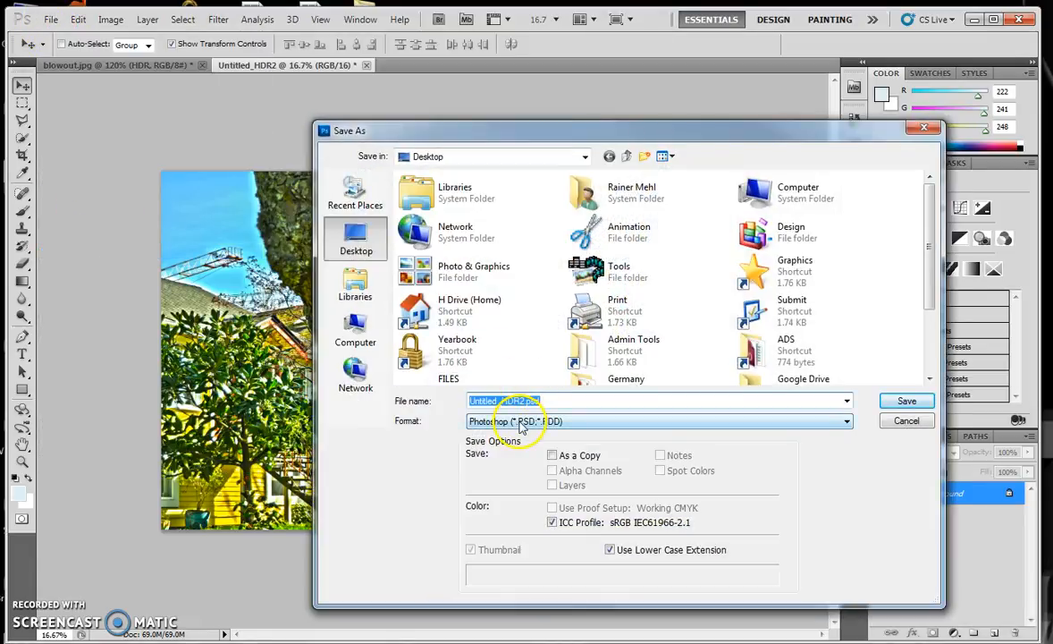
pyautogui.click(521, 423)
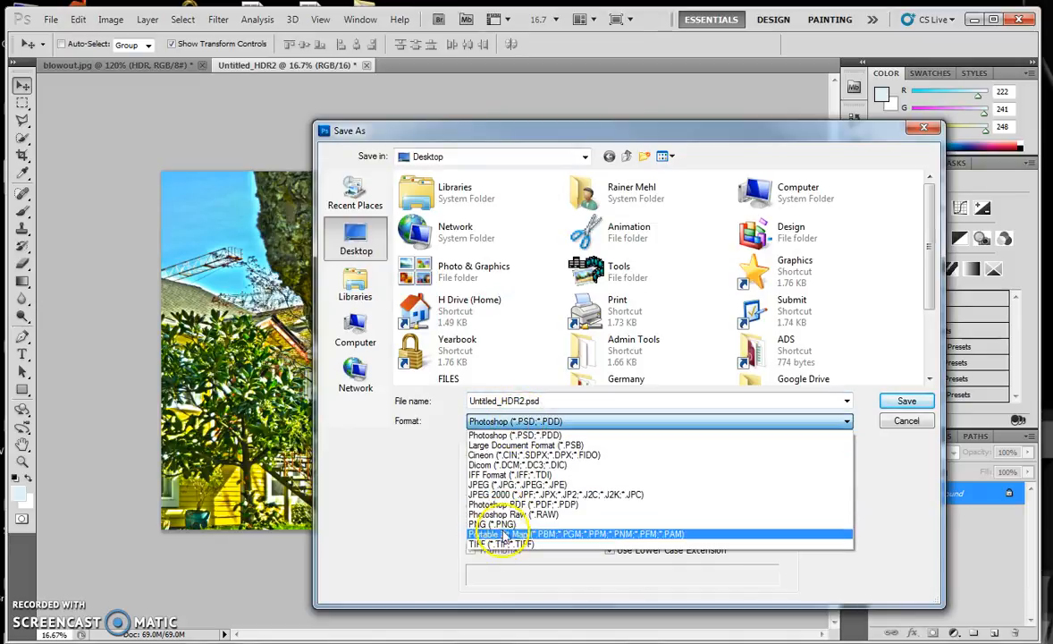
pyautogui.click(503, 547)
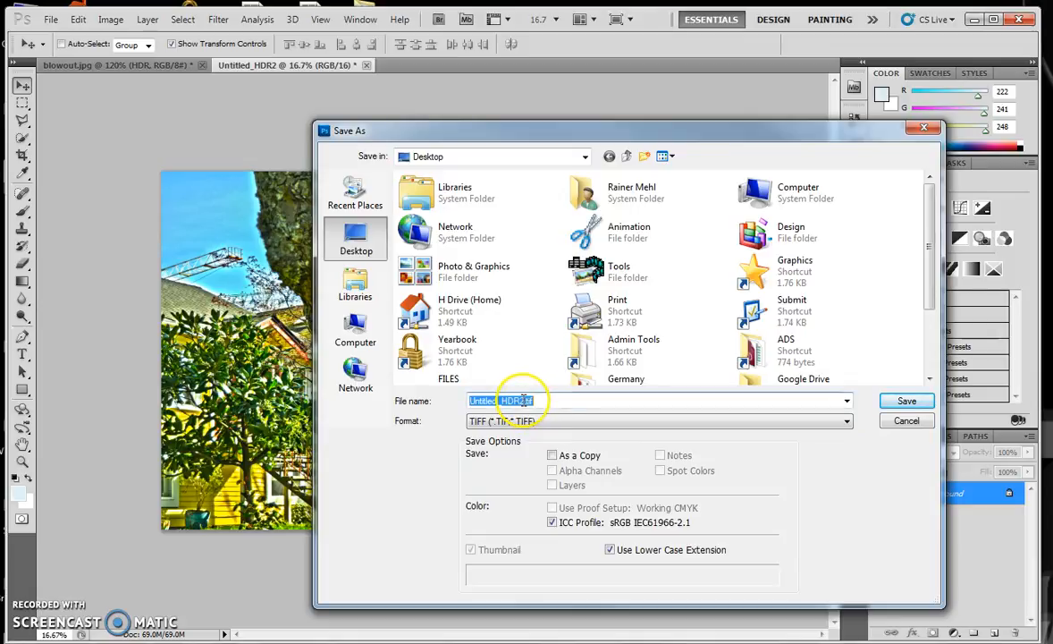
pyautogui.moveTo(497, 399); pyautogui.dragTo(451, 401)
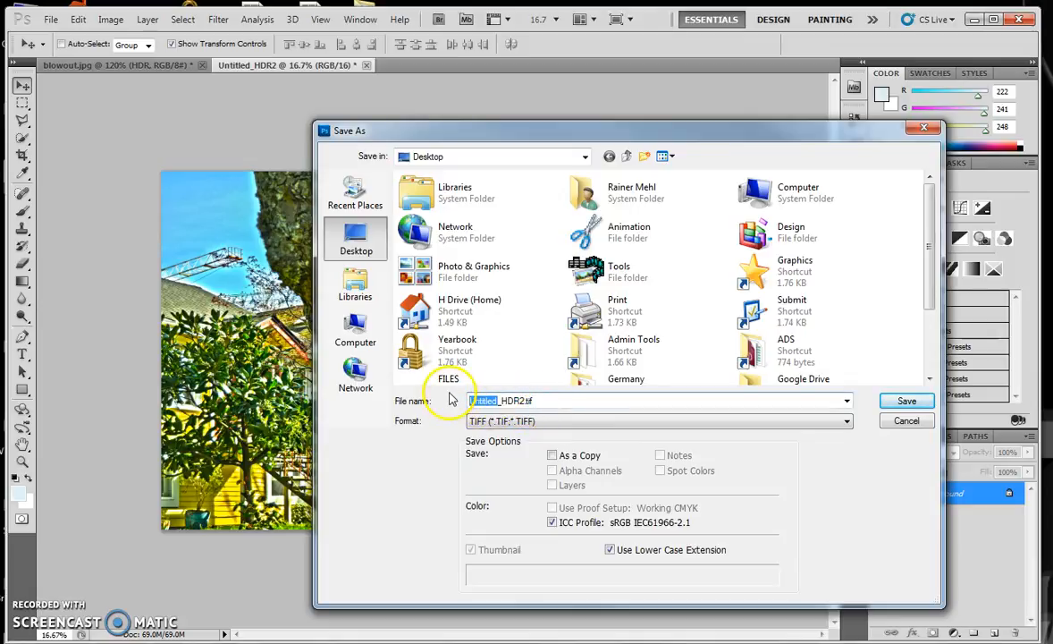
pyautogui.write('zzz_')
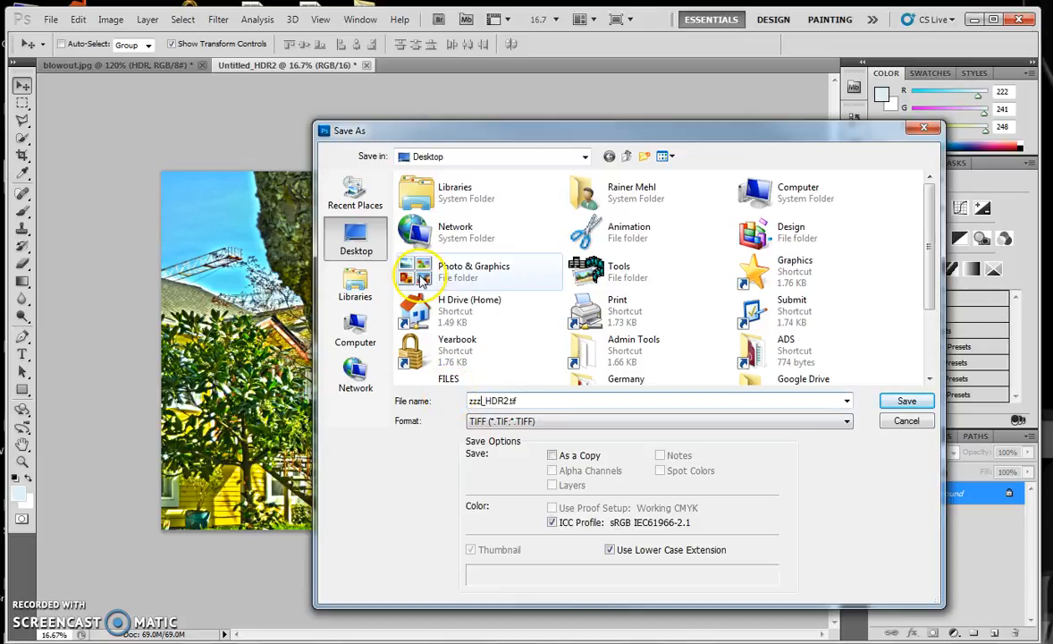
pyautogui.click(906, 401)
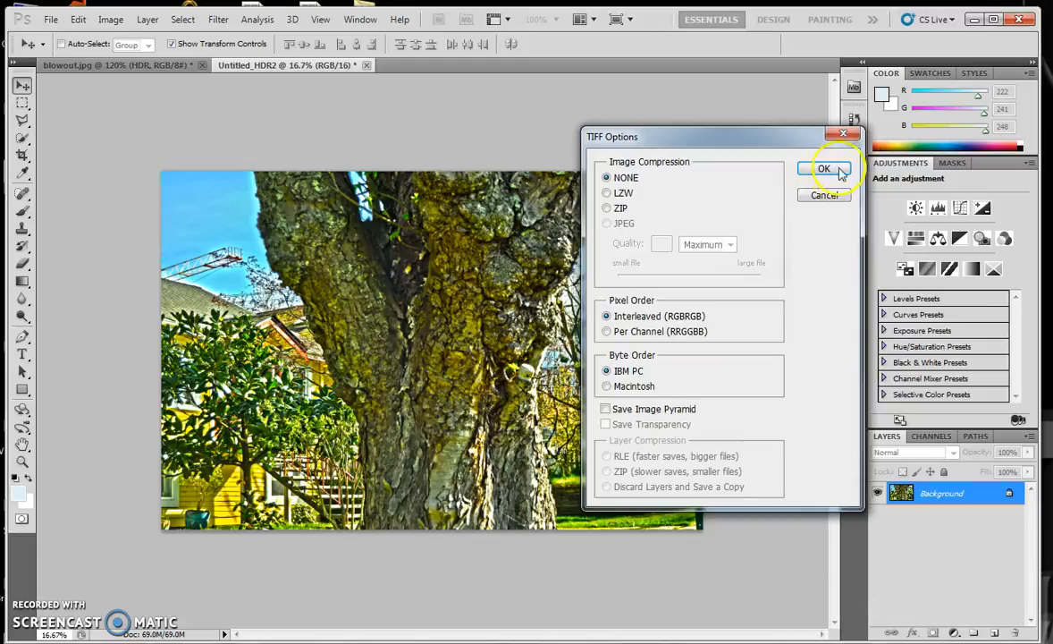
pyautogui.click(824, 169)
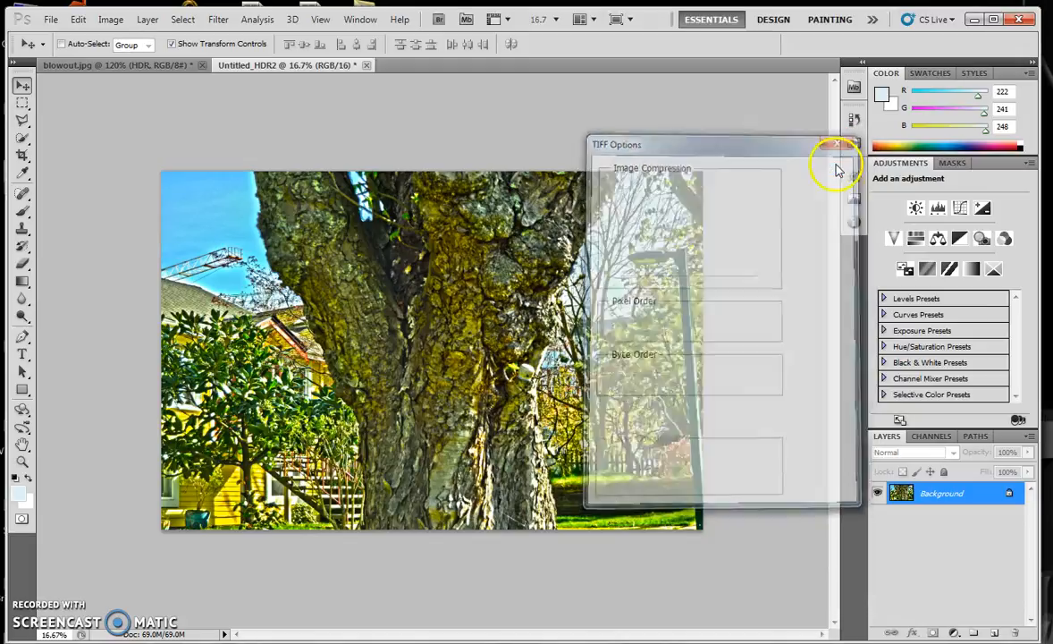
# Return to Bridge and open zzz_HDR2.tif in Camera Raw, moving its window so all controls fit on screen.
pyautogui.click(976, 22)
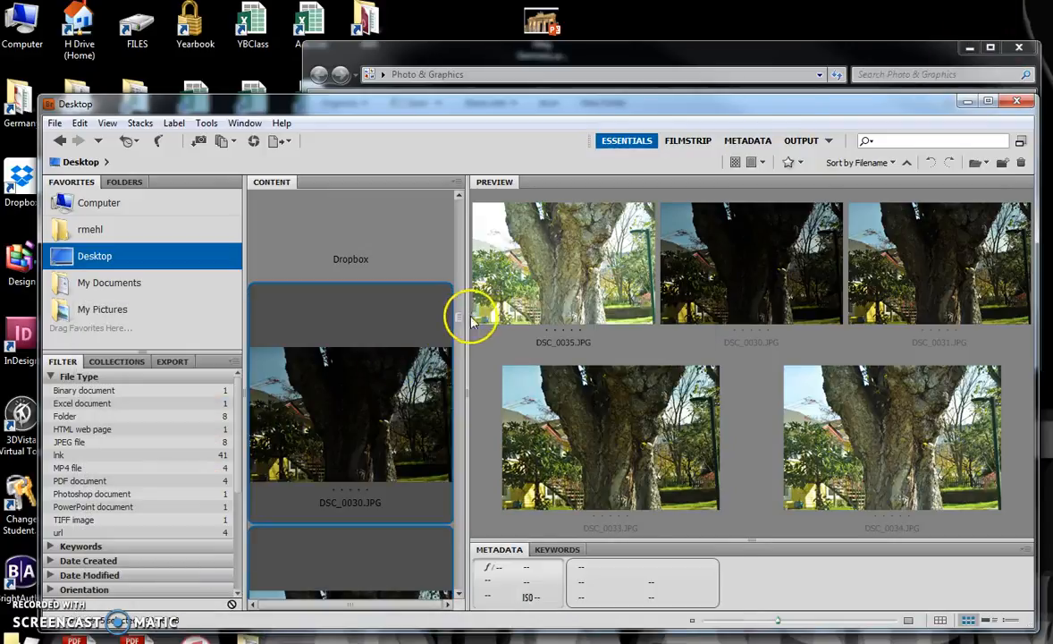
pyautogui.moveTo(460, 317); pyautogui.dragTo(456, 590)
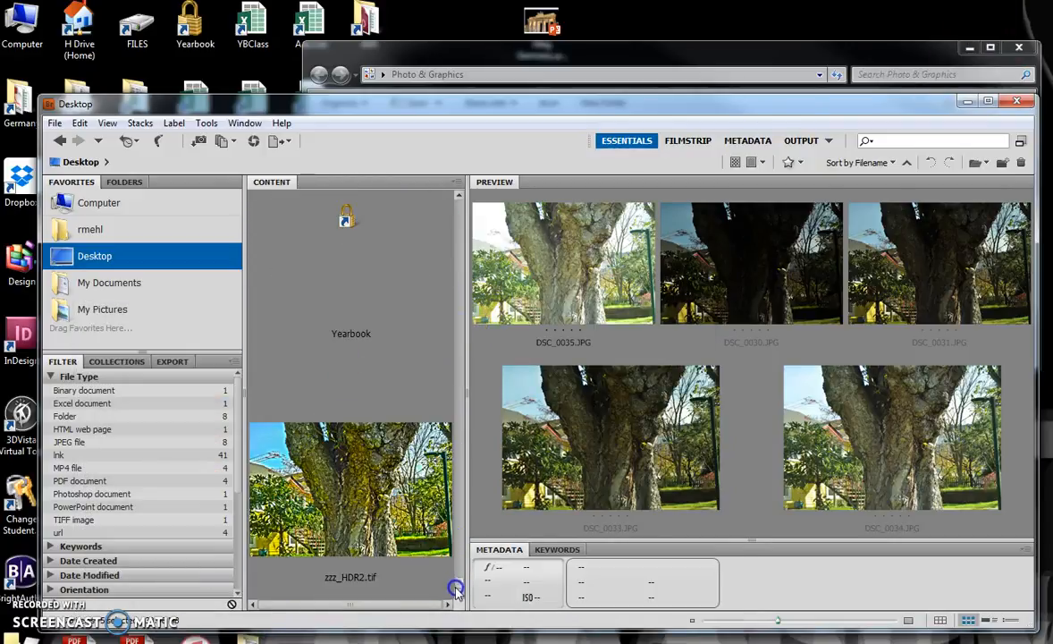
pyautogui.click(402, 523)
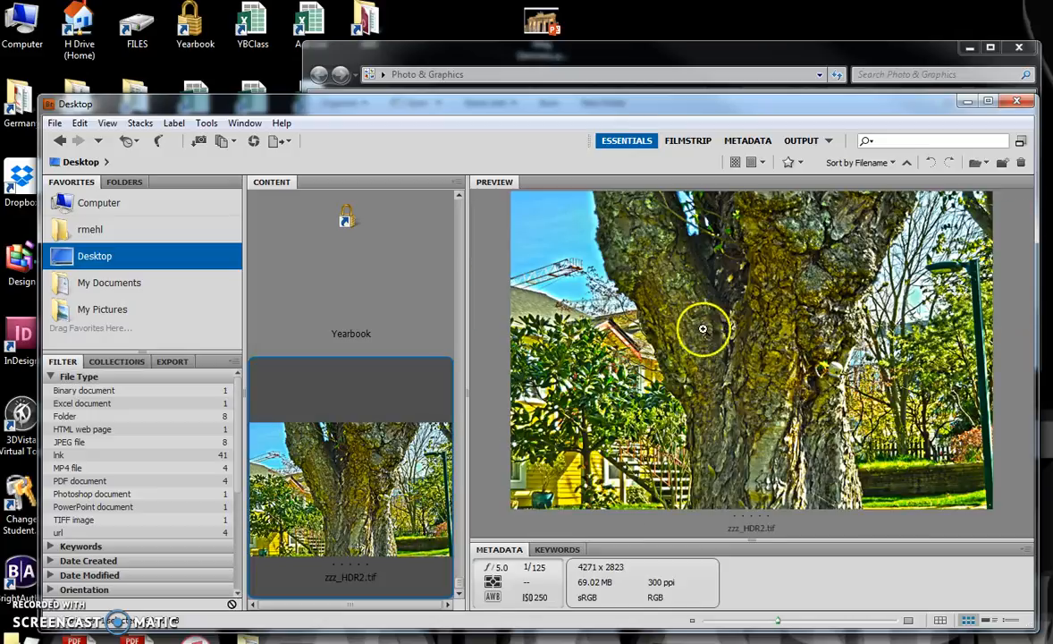
pyautogui.rightClick(353, 454)
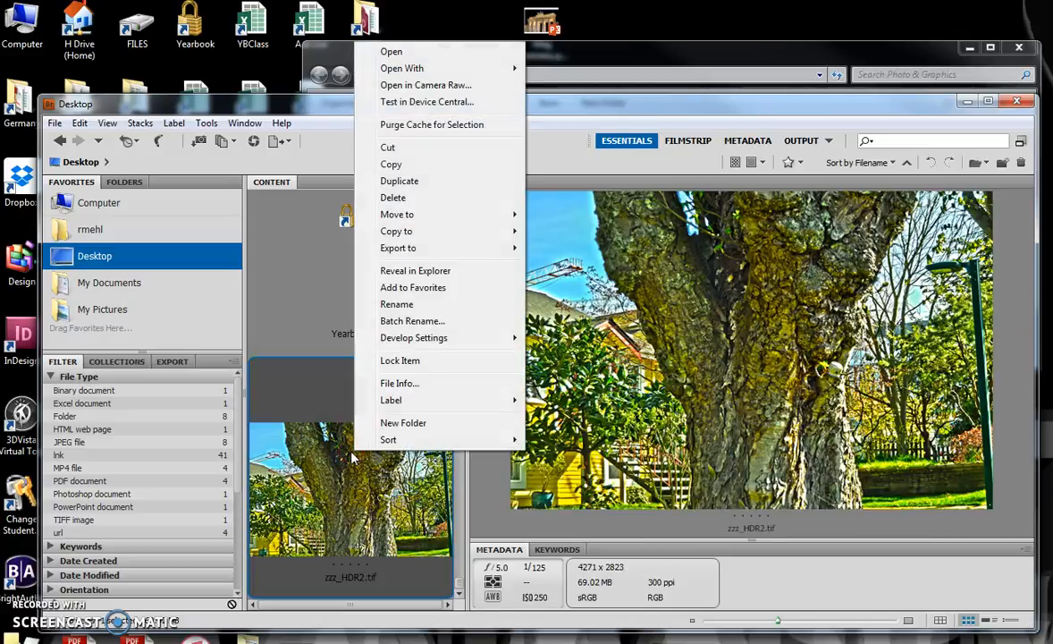
pyautogui.click(407, 85)
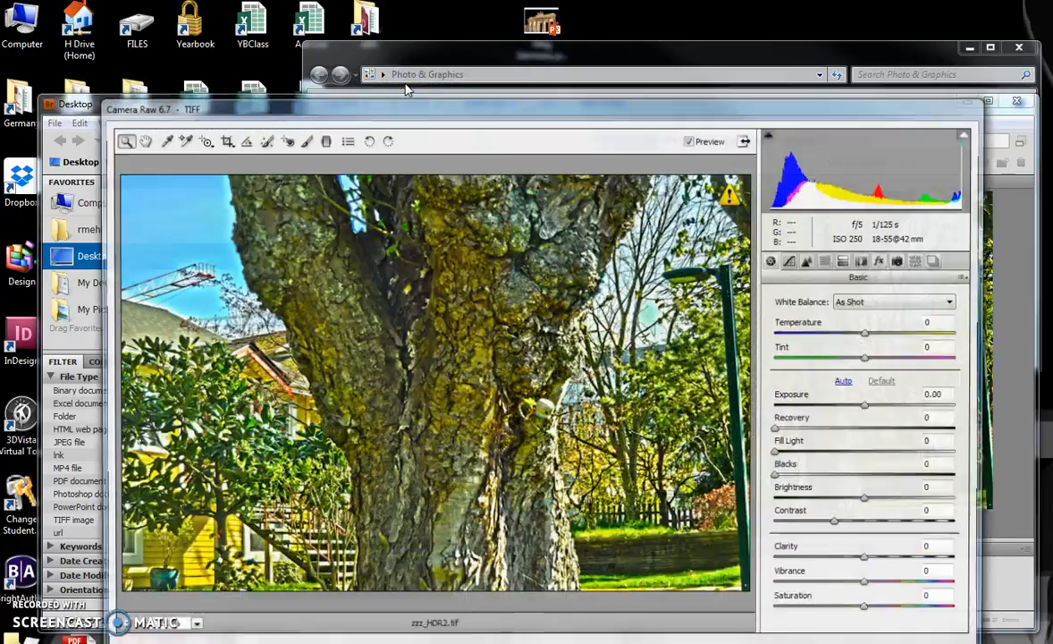
pyautogui.moveTo(629, 104); pyautogui.dragTo(626, 61)
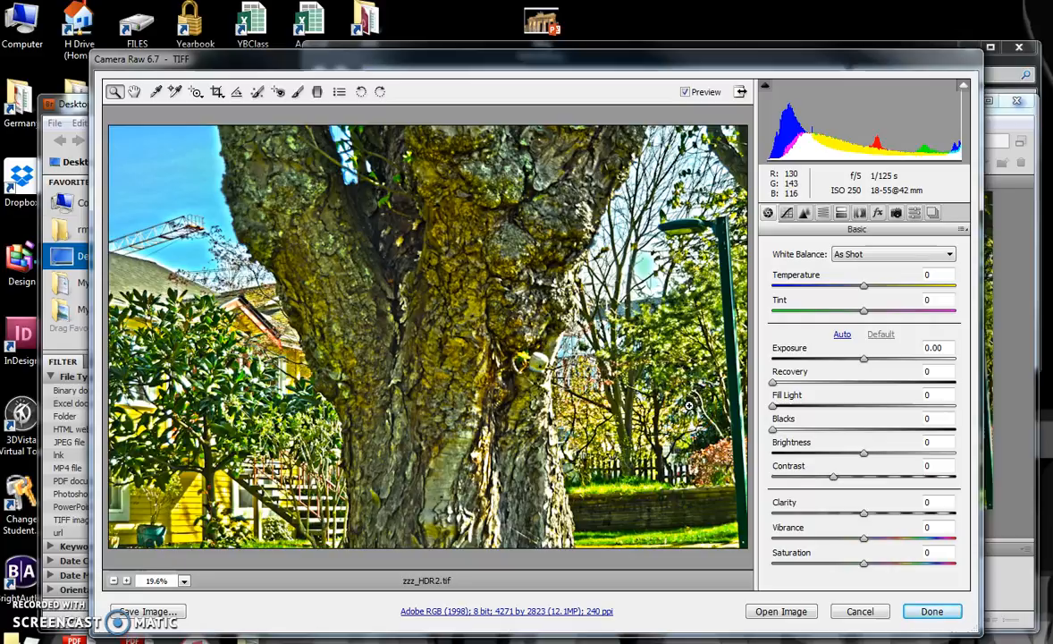
# Set the image's Saturation to +25, Vibrance to +29, Clarity to +50, Contrast to +43 and Brightness to +25.
pyautogui.moveTo(865, 565); pyautogui.dragTo(904, 516)
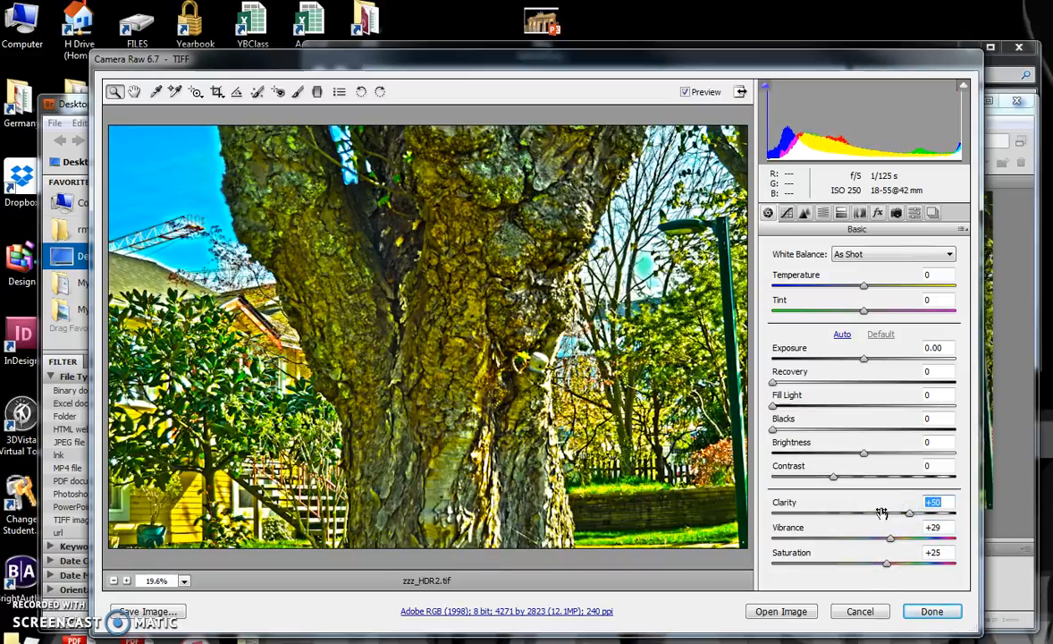
pyautogui.moveTo(834, 476); pyautogui.dragTo(884, 488)
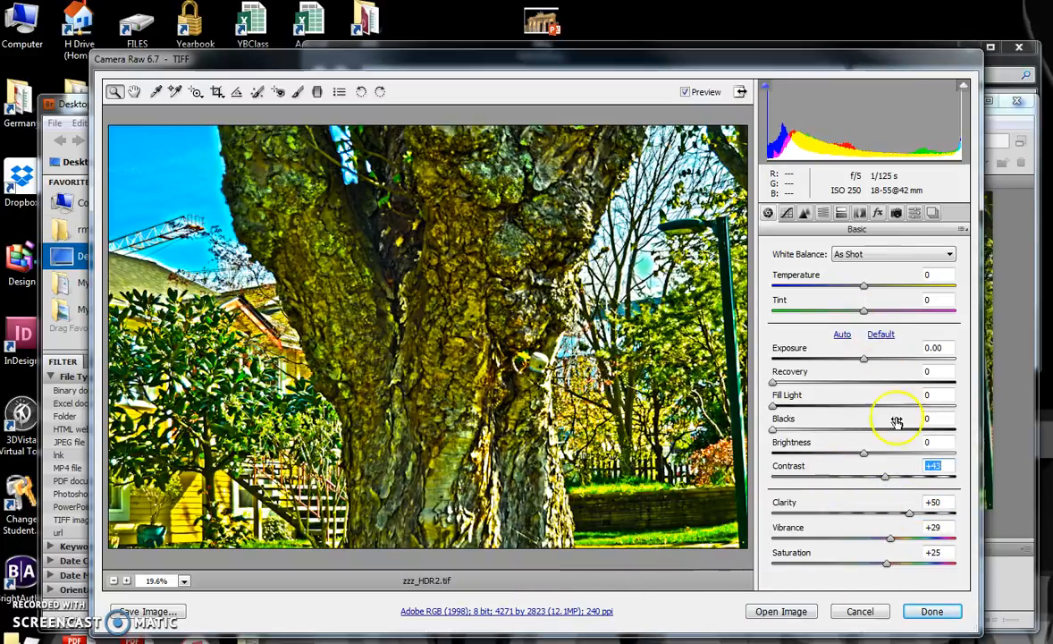
pyautogui.moveTo(863, 456)
pyautogui.mouseDown()
pyautogui.moveTo(892, 458)
pyautogui.moveTo(845, 459)
pyautogui.moveTo(877, 461)
pyautogui.mouseUp()
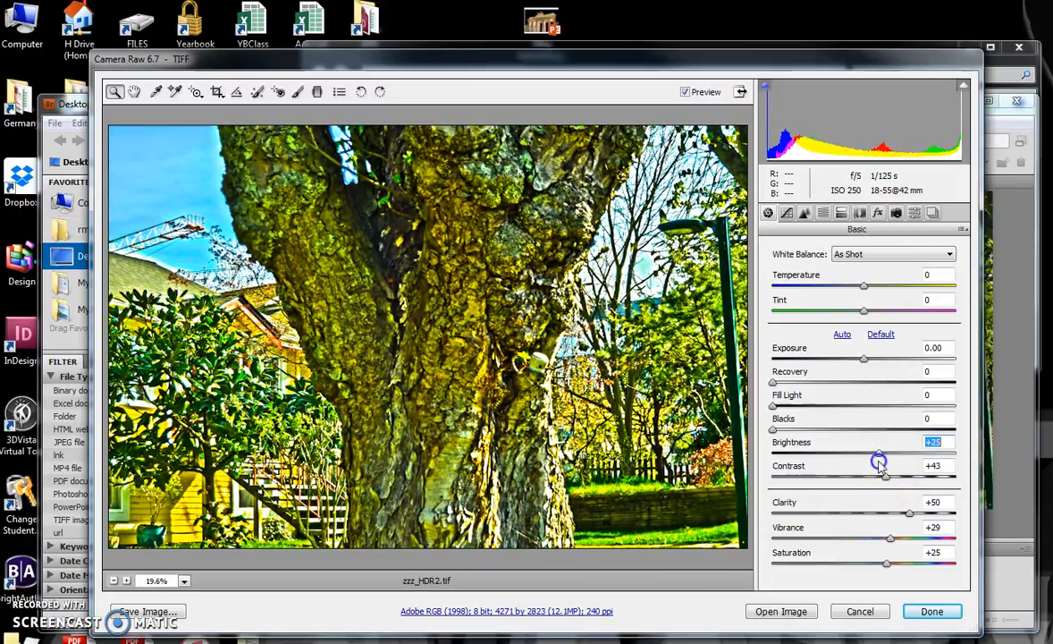
# Set Blacks to 26, Fill Light to 25, Recovery to 25 and Exposure to -1.10.
pyautogui.moveTo(774, 430); pyautogui.dragTo(822, 417)
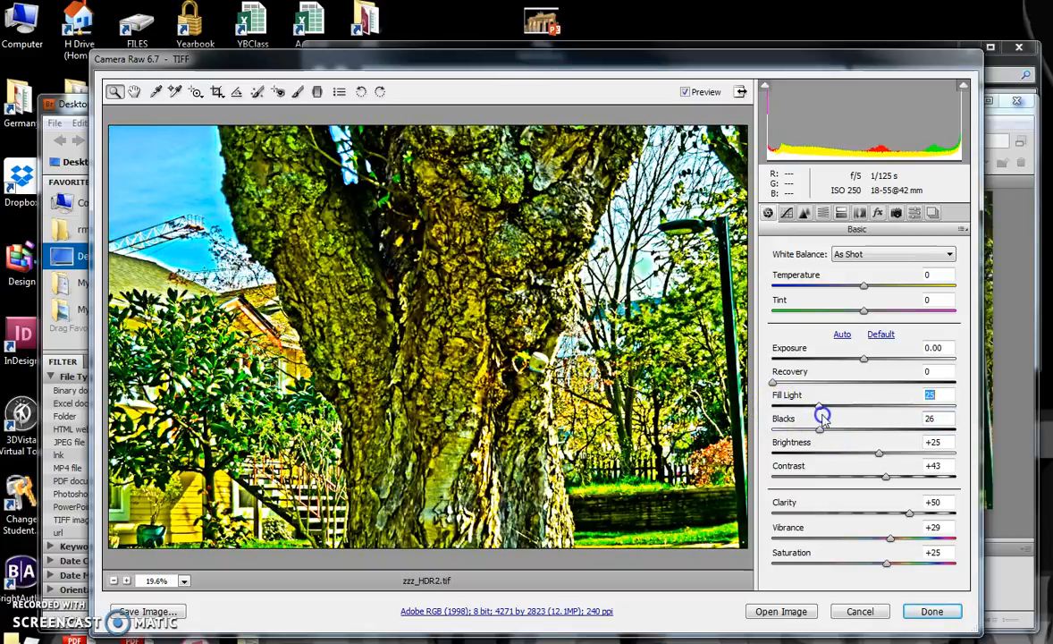
pyautogui.moveTo(773, 382); pyautogui.dragTo(819, 394)
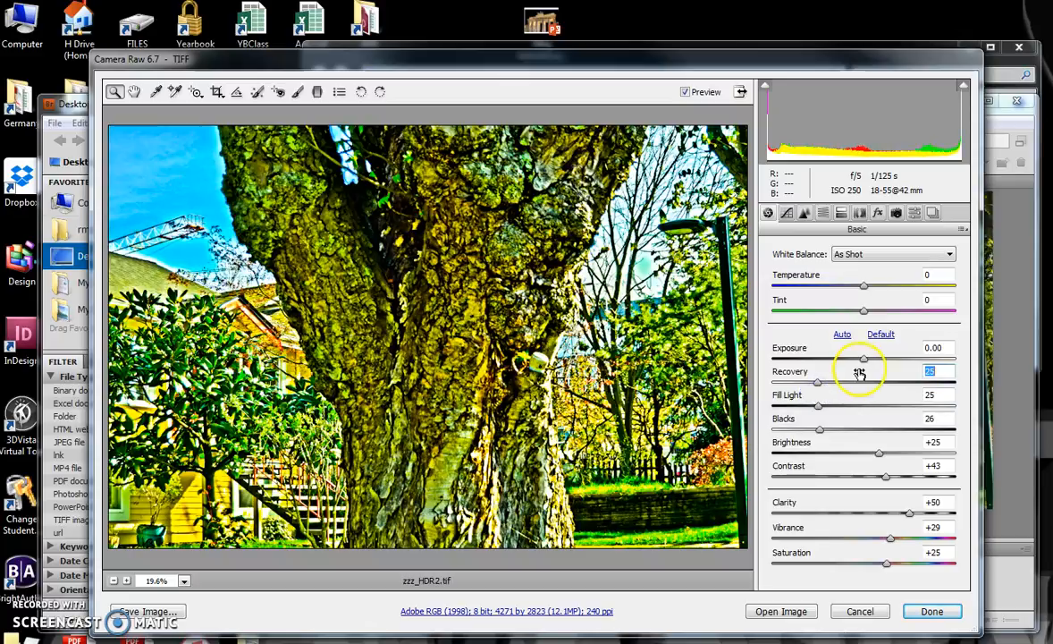
pyautogui.moveTo(865, 361); pyautogui.dragTo(834, 359)
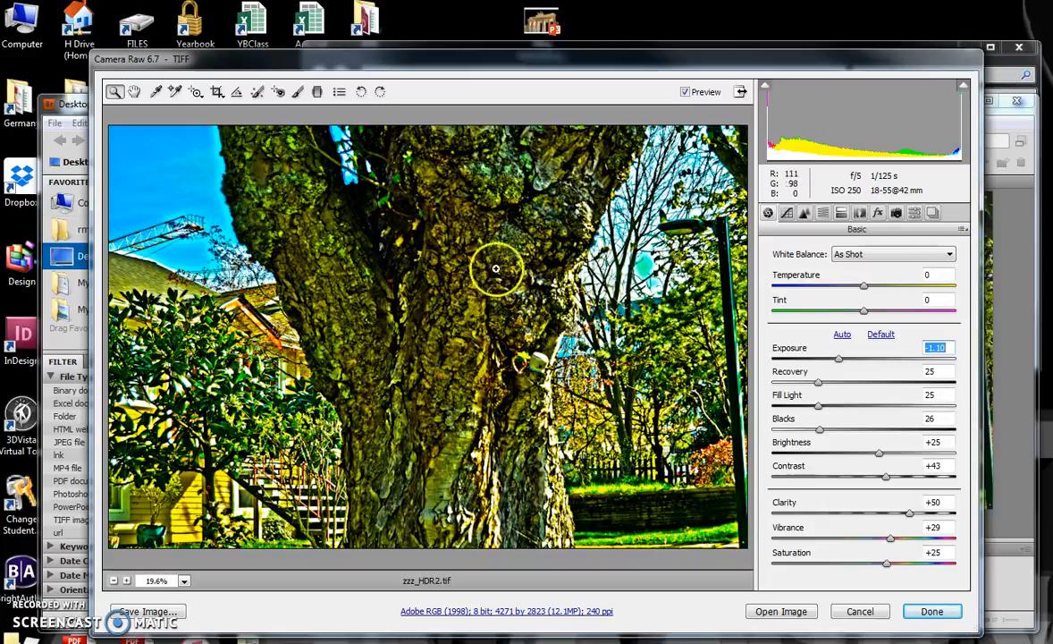
# Set the Tint to +47 and Temperature to -5, and apply the raw adjustments to zzz_HDR2.tif.
pyautogui.moveTo(865, 312); pyautogui.dragTo(912, 320)
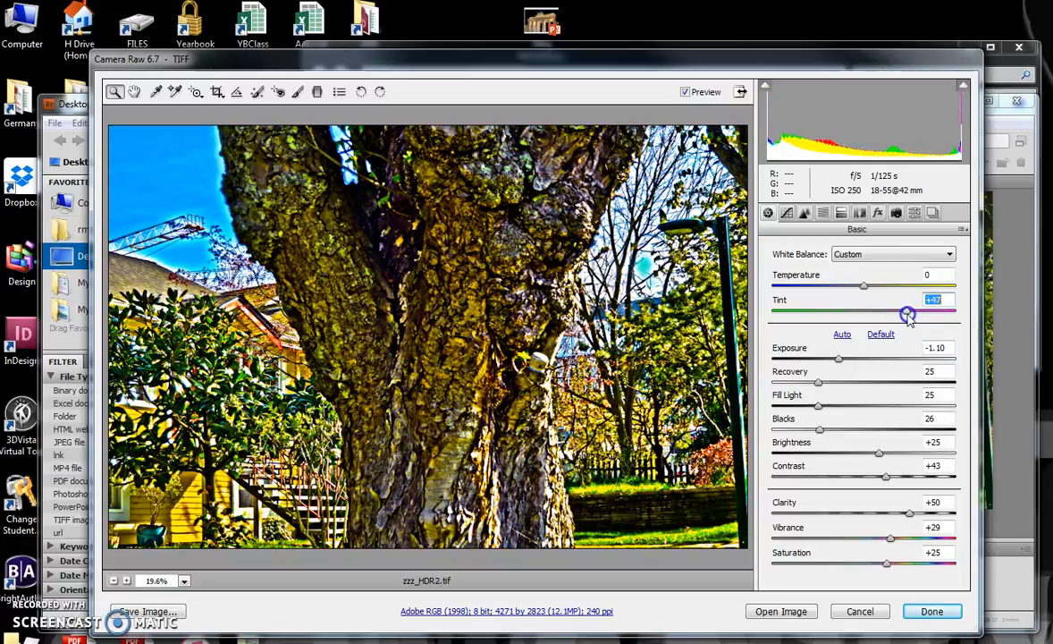
pyautogui.moveTo(863, 286)
pyautogui.mouseDown()
pyautogui.moveTo(839, 286)
pyautogui.moveTo(858, 288)
pyautogui.mouseUp()
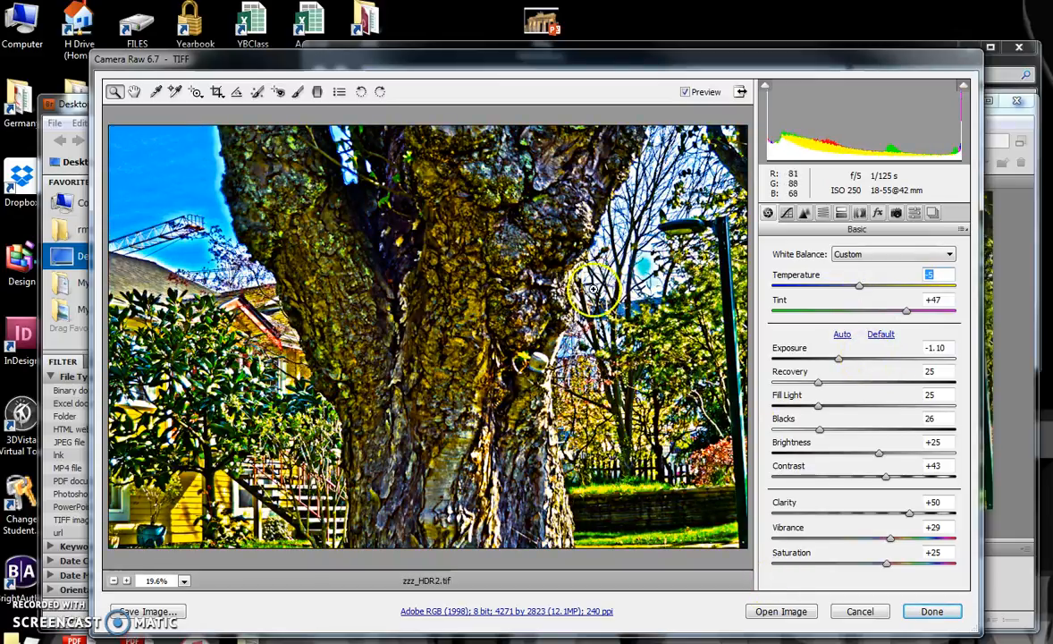
pyautogui.click(933, 610)
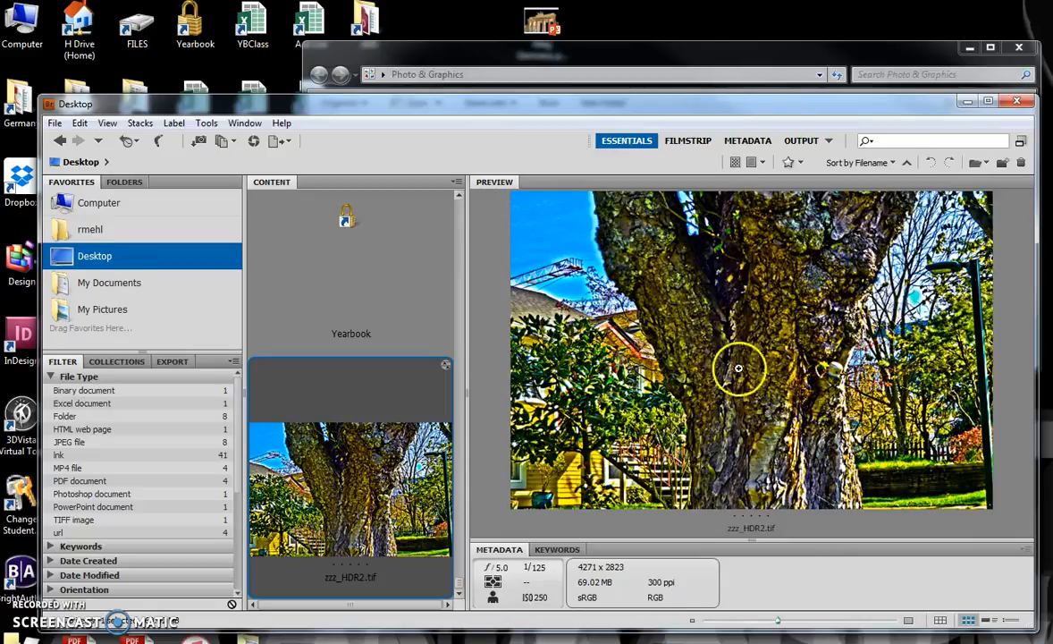
# Reopen zzz_HDR2.tif in Camera Raw, open the adjusted image in Photoshop and update it from the changed disk copy.
pyautogui.rightClick(385, 505)
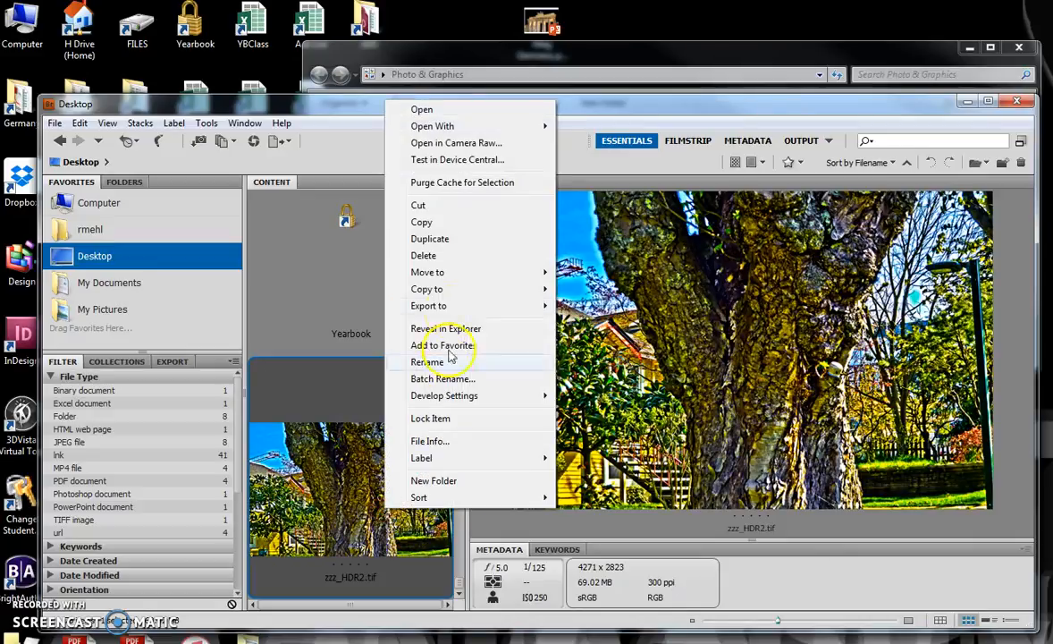
pyautogui.click(454, 143)
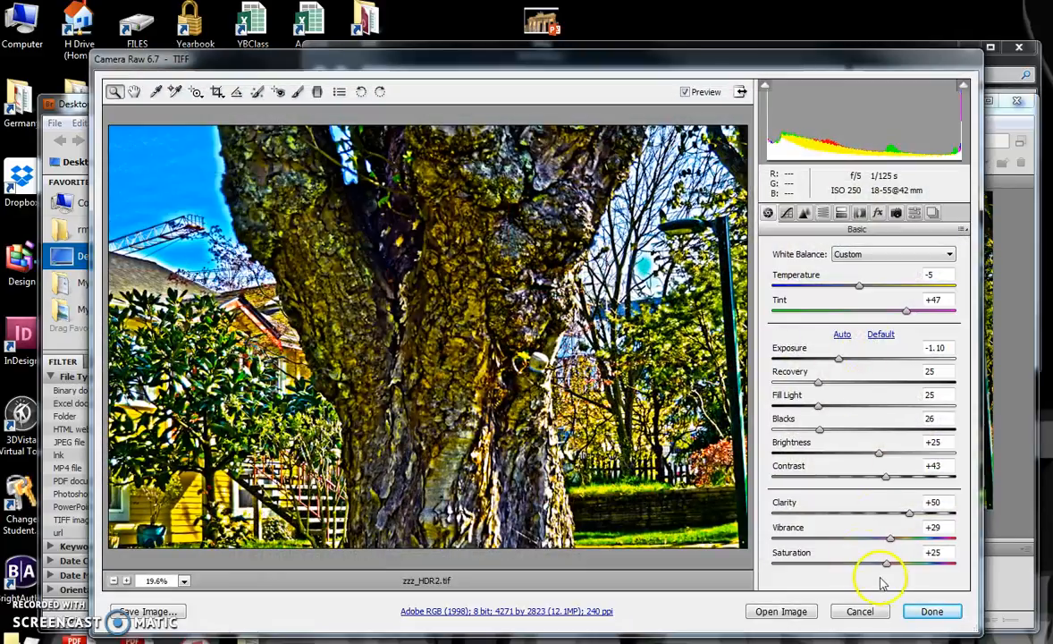
pyautogui.click(793, 612)
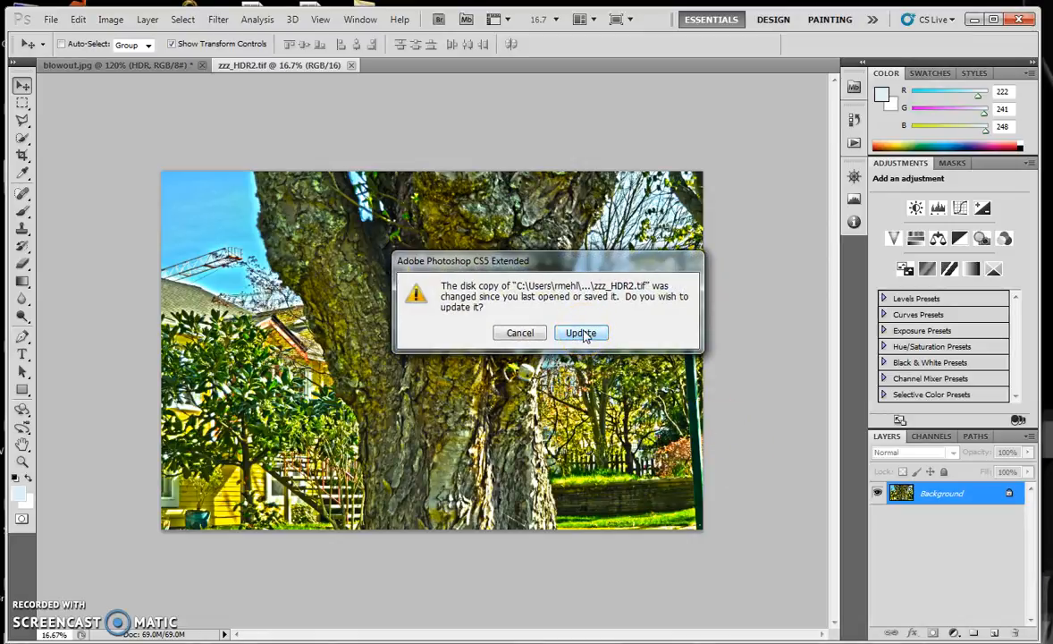
pyautogui.click(581, 332)
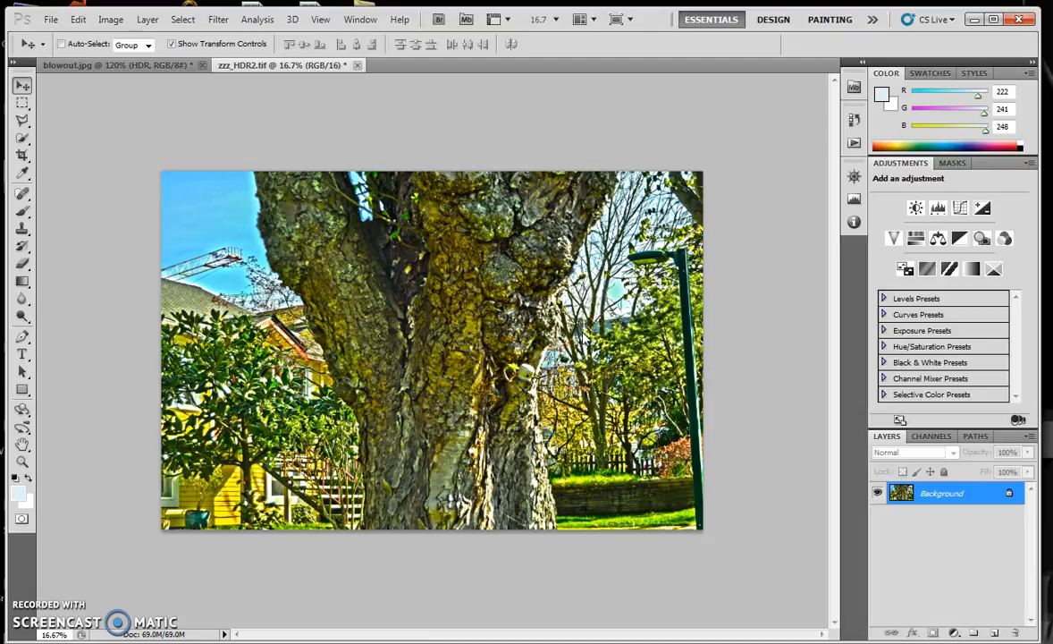